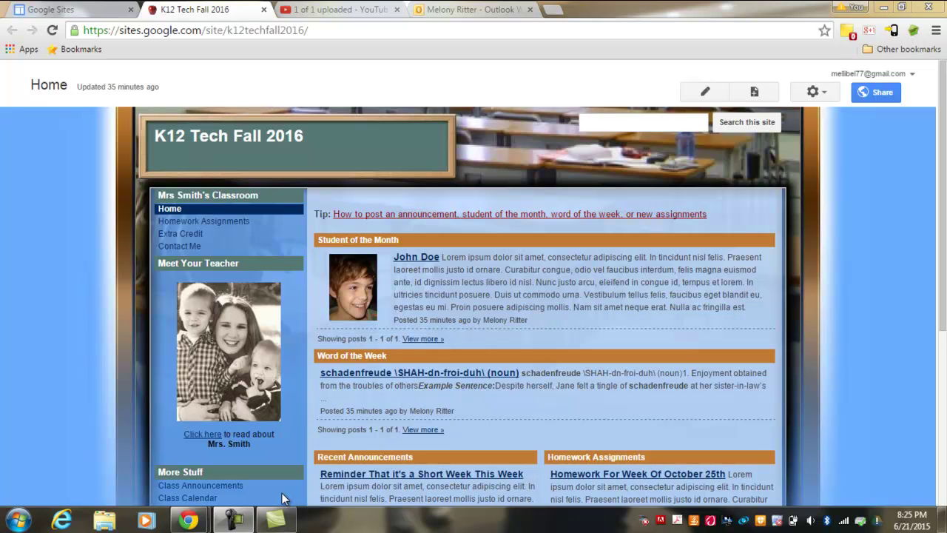
Open the site layout for editing and check the contents of the Current Poll text box in the sidebar
click(827, 96)
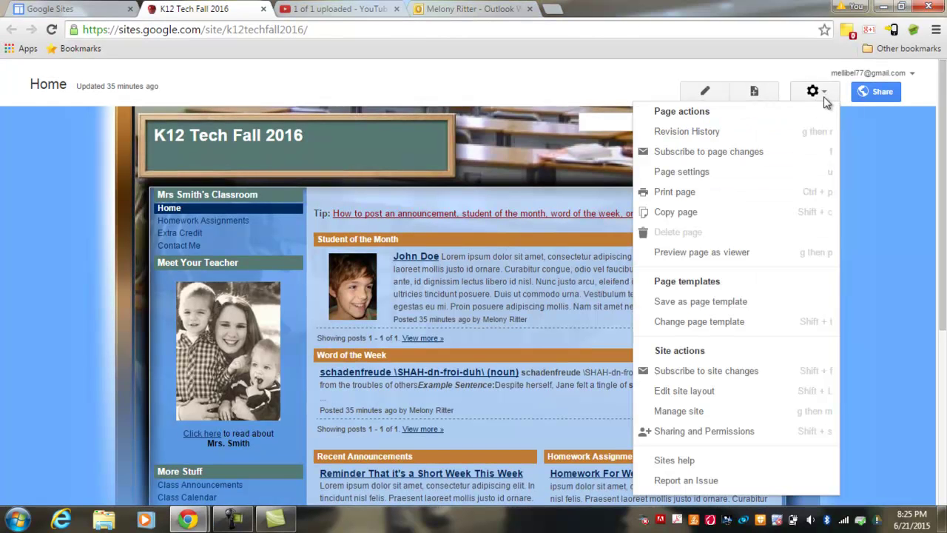
click(696, 396)
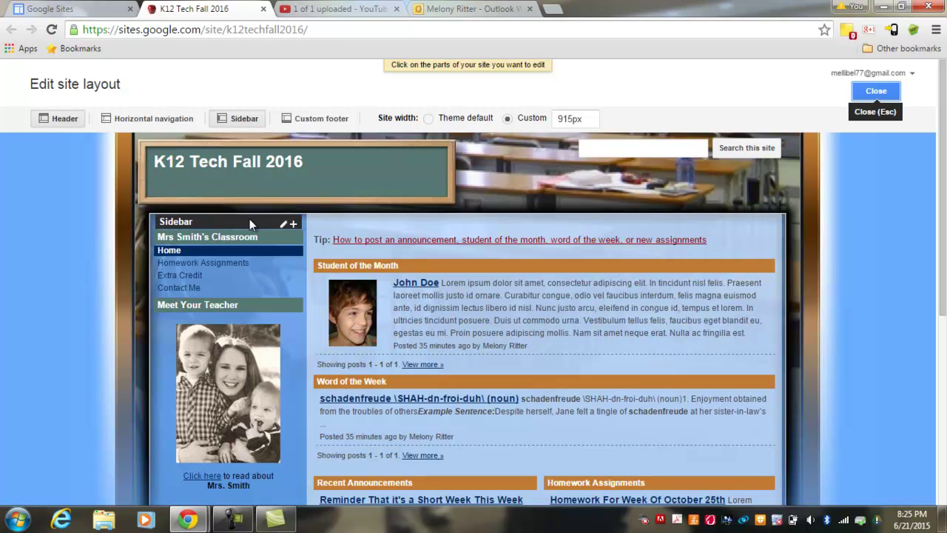
mouse_move(255, 244)
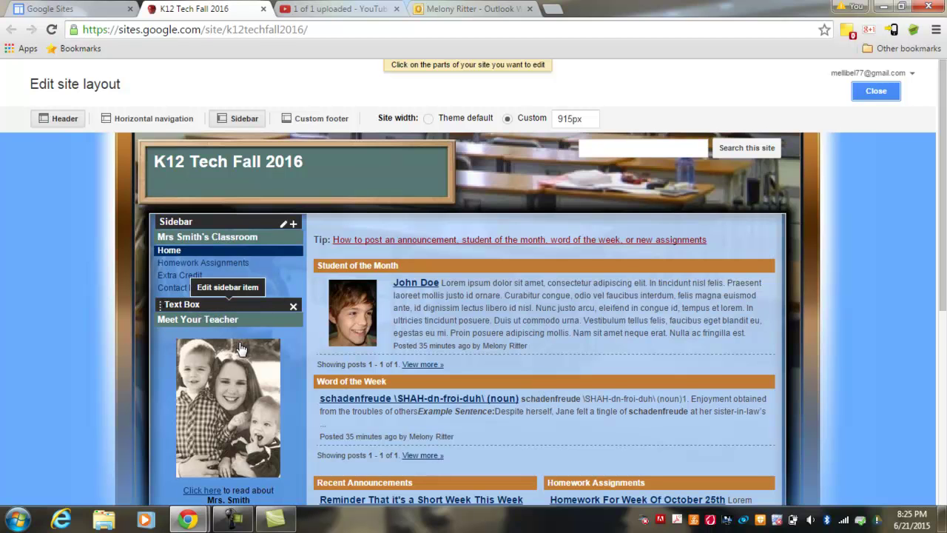
scroll(243, 348, down, 2)
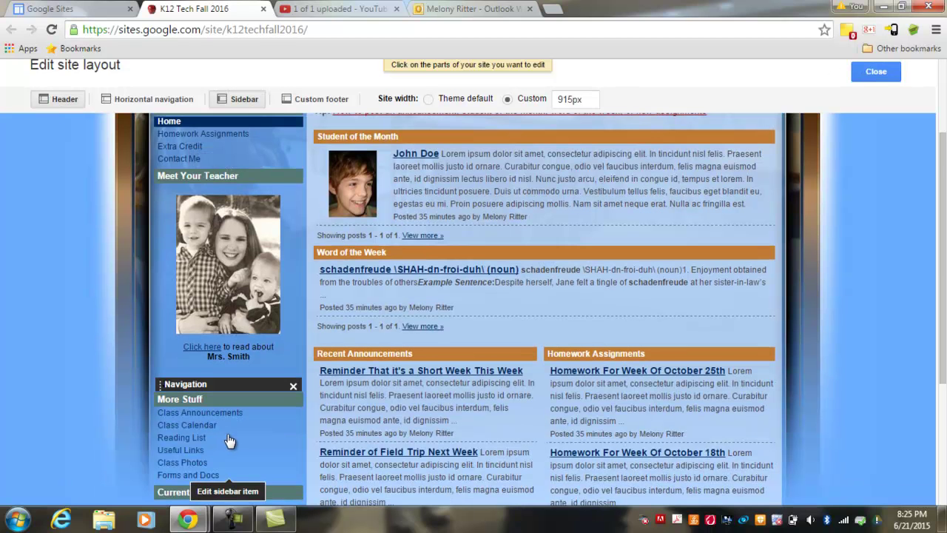
scroll(228, 434, down, 1)
scroll(227, 433, down, 2)
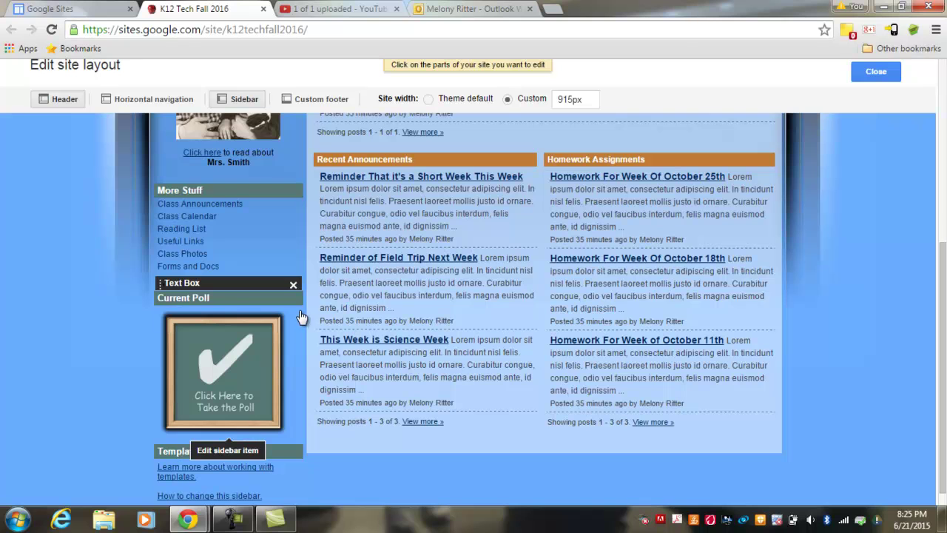
click(240, 305)
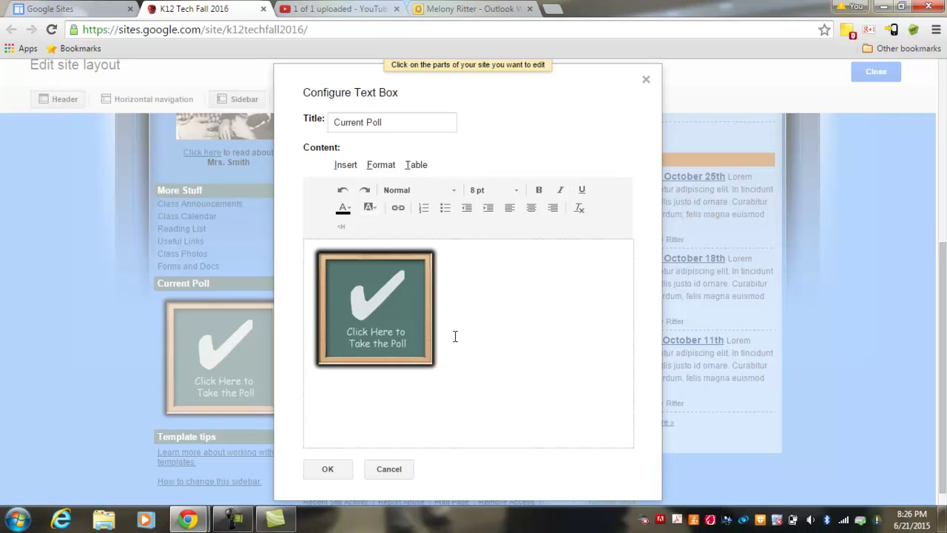
click(333, 469)
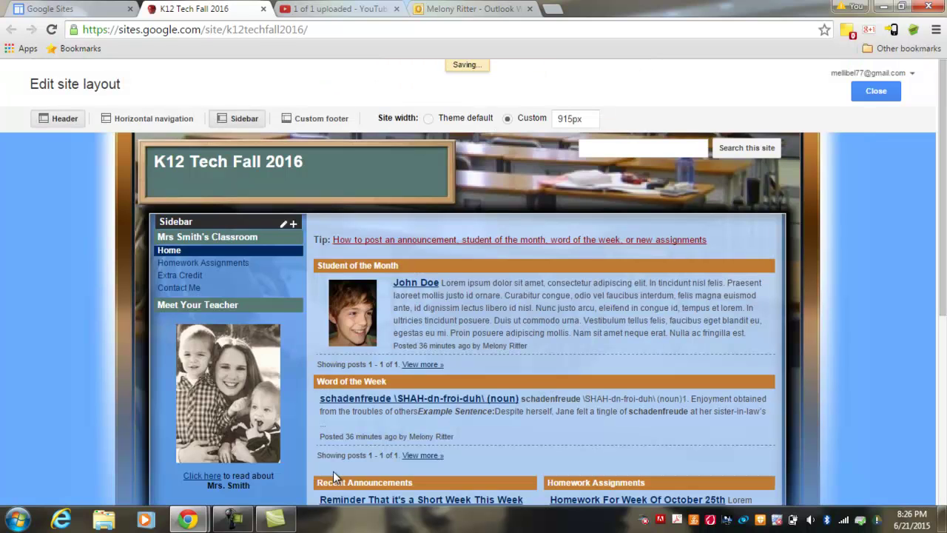
Delete the Current Poll text box from the sidebar and close the site layout editor
scroll(275, 400, down, 4)
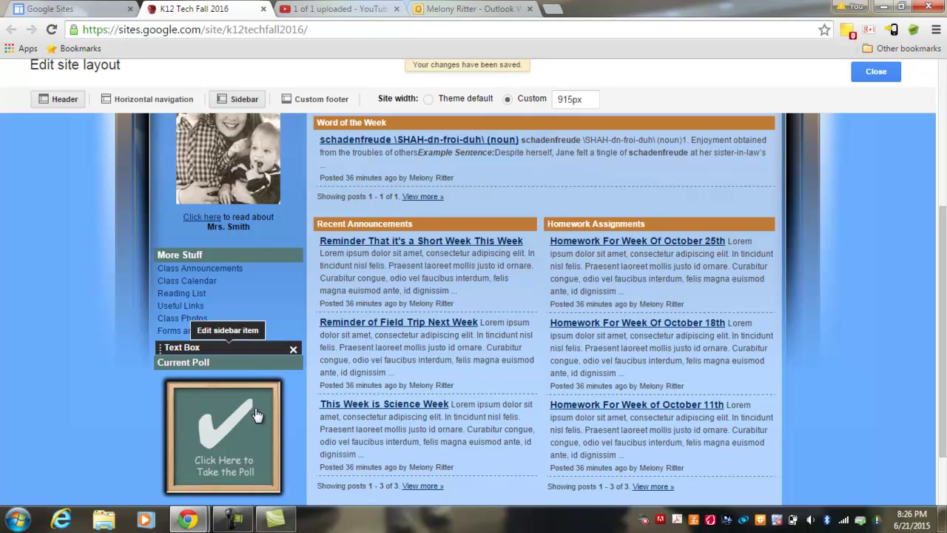
click(292, 350)
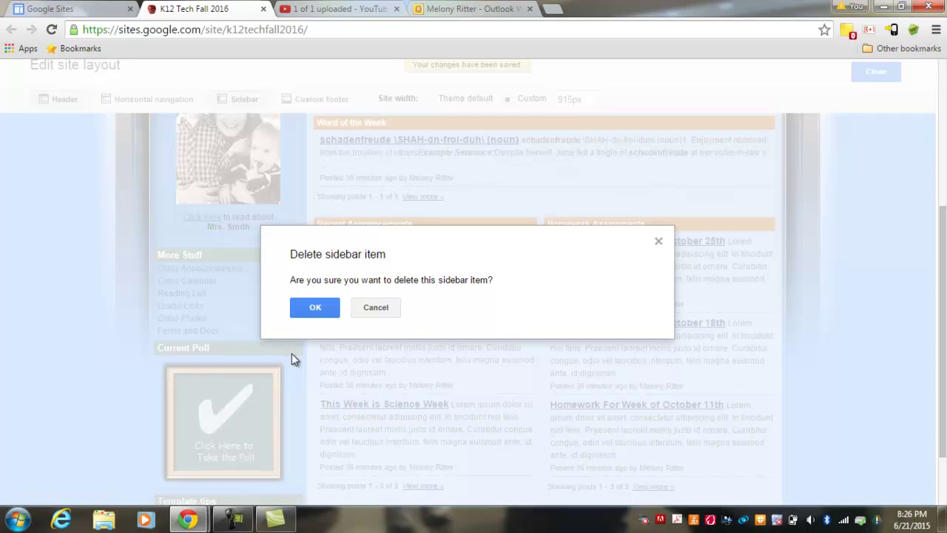
click(316, 312)
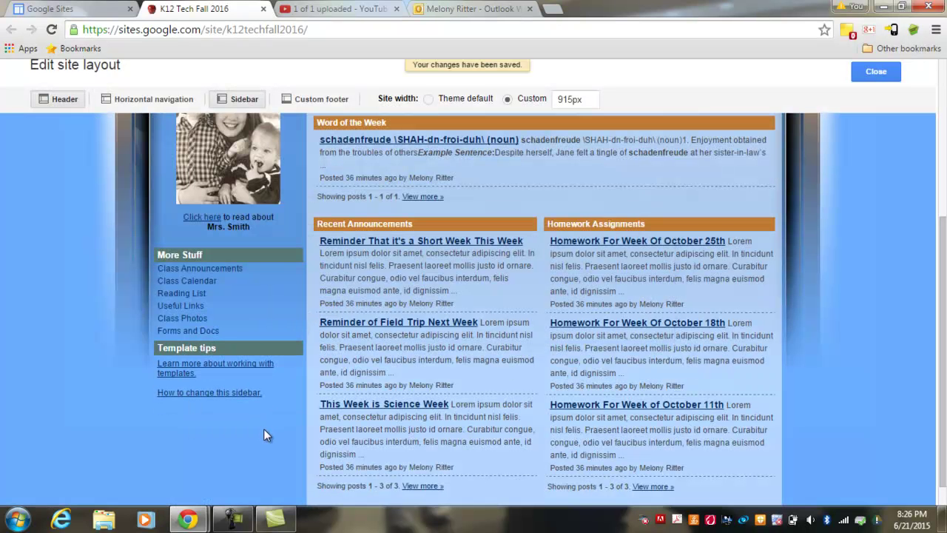
scroll(266, 431, up, 5)
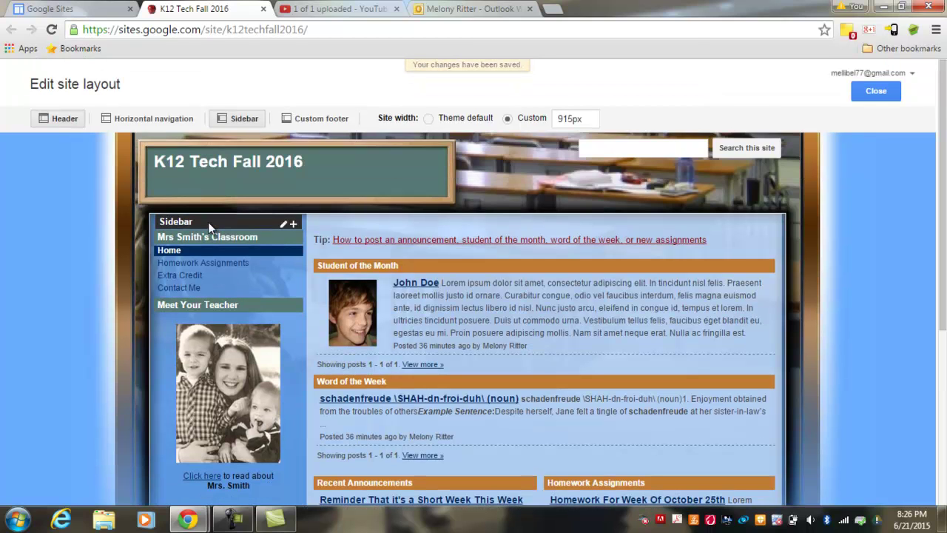
click(875, 92)
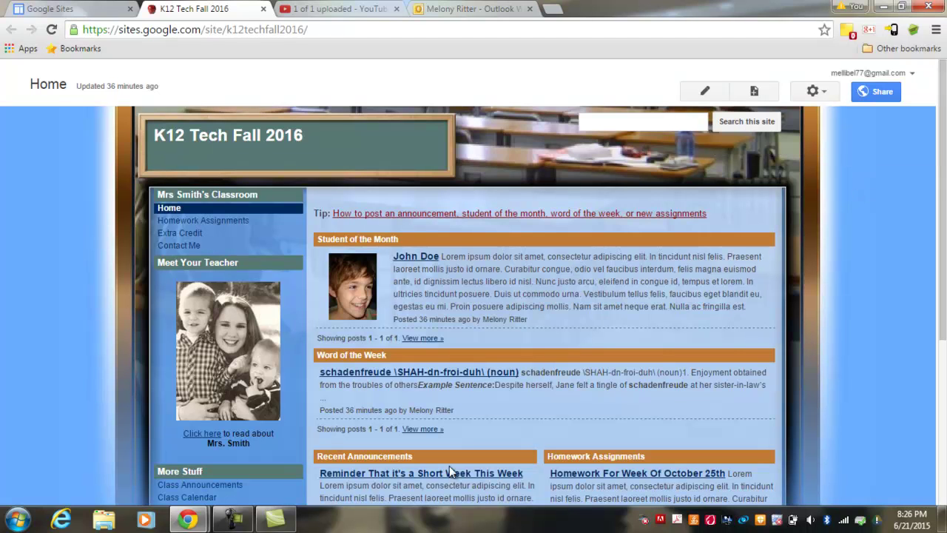
Delete the Tip line with its posting-instructions link above the Student of the Month section on the Home page, and save the page
click(701, 92)
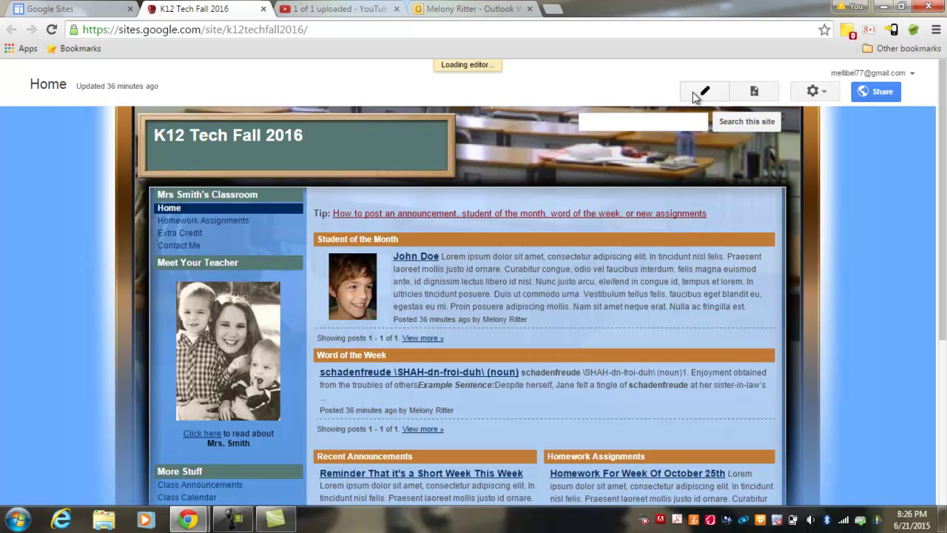
scroll(669, 137, down, 1)
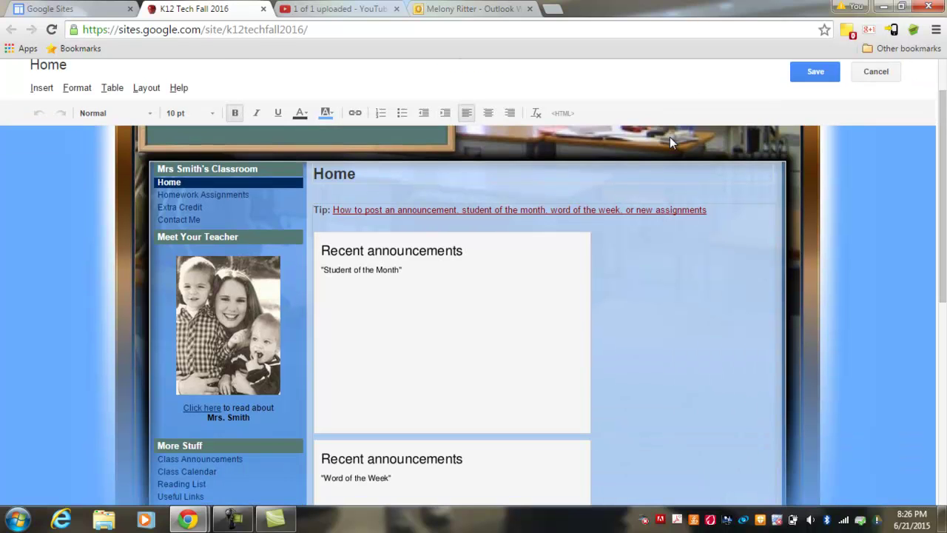
scroll(669, 137, down, 1)
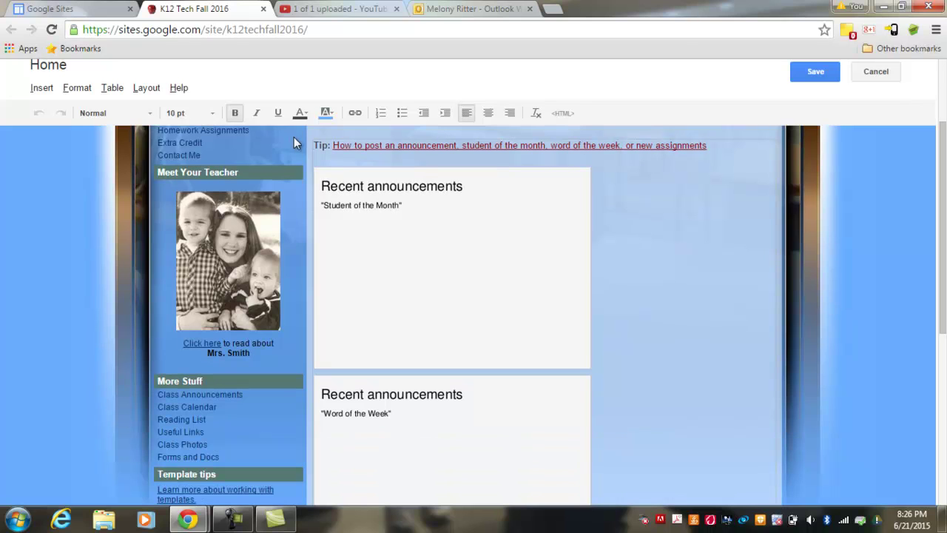
click(316, 151)
scroll(629, 283, up, 1)
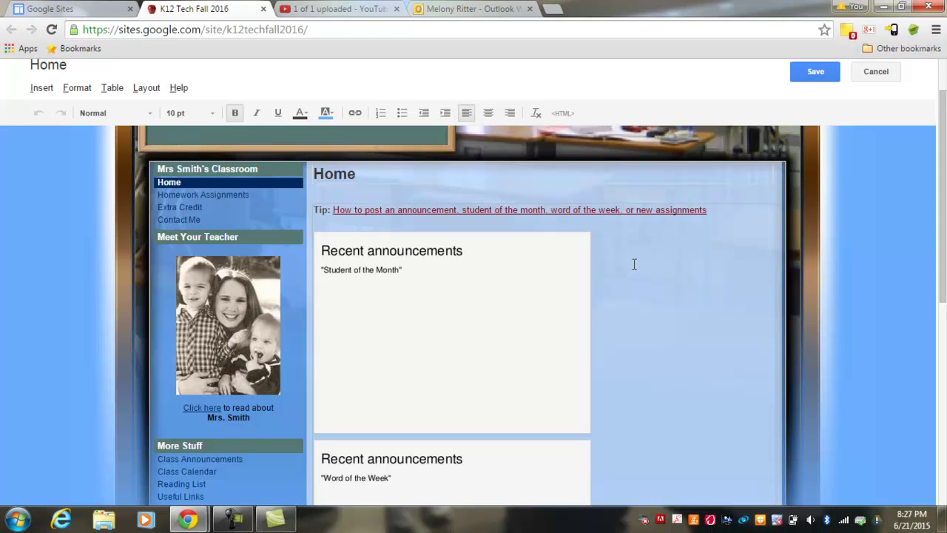
scroll(632, 264, down, 2)
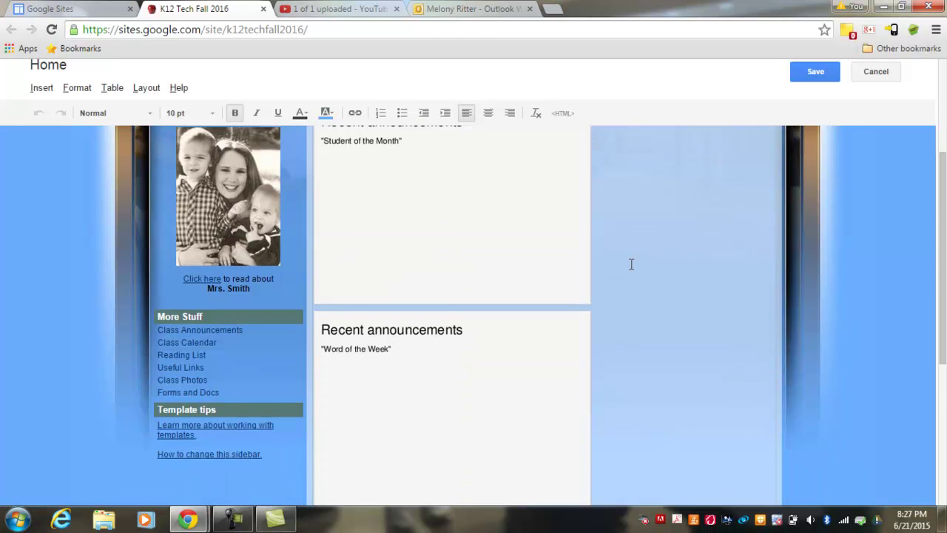
scroll(631, 265, up, 2)
drag(714, 217, 292, 213)
key(Delete)
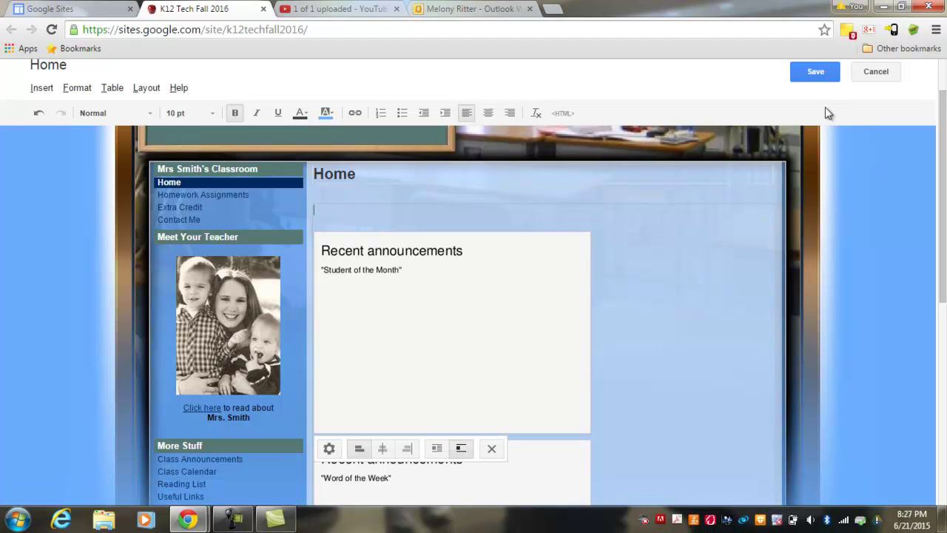
click(816, 74)
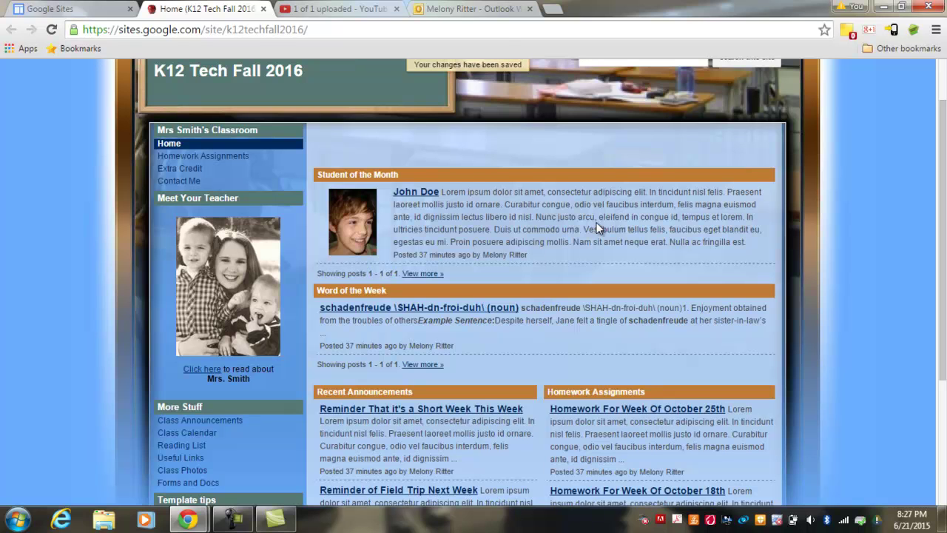
Review the Home page's settings and the page templates available for it, then cancel without changing the template
scroll(602, 224, up, 2)
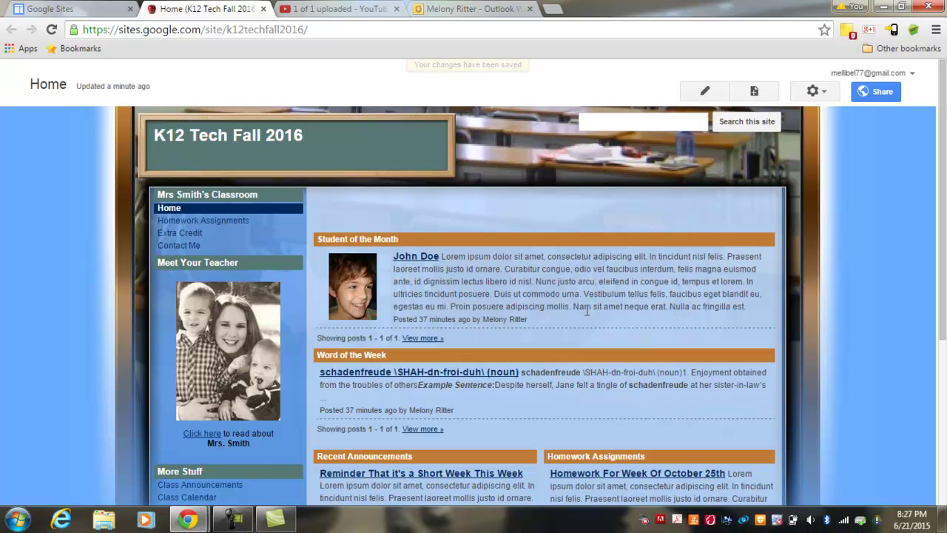
click(812, 91)
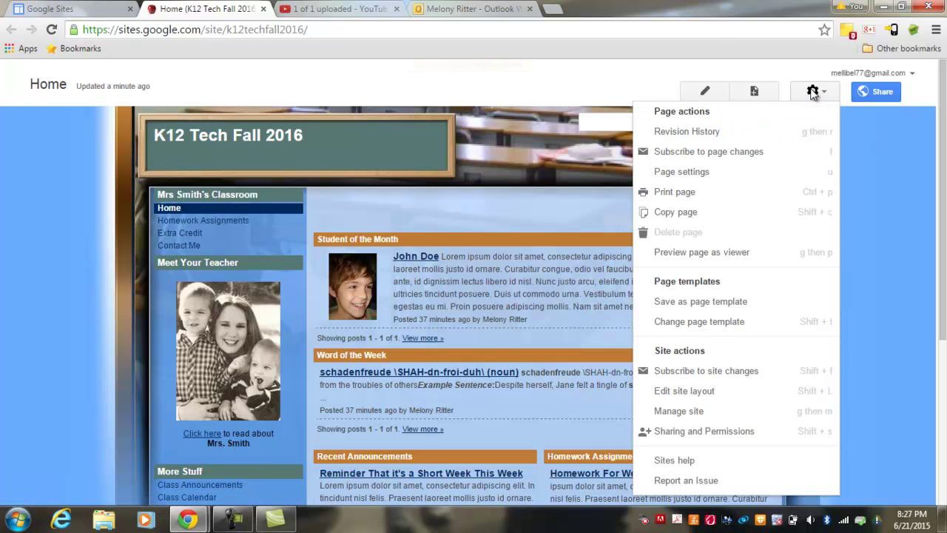
click(696, 176)
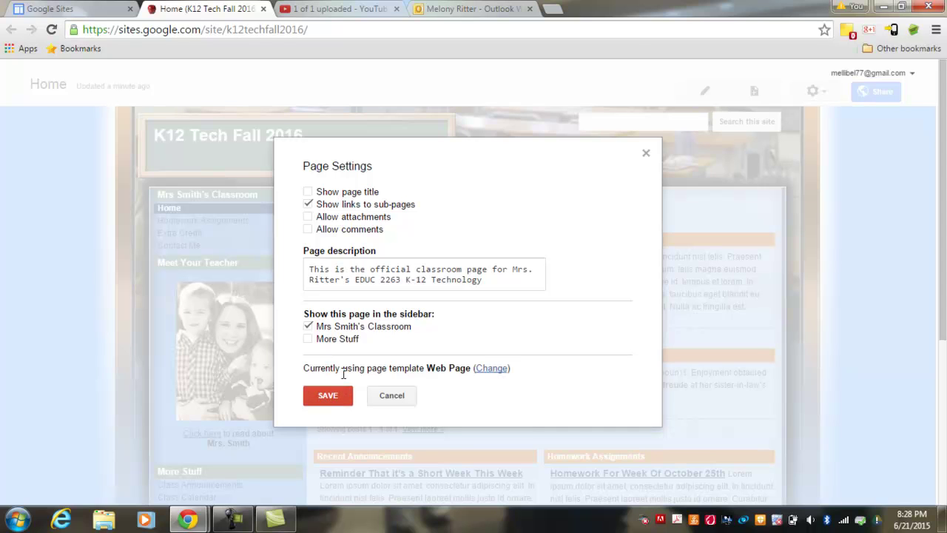
click(491, 368)
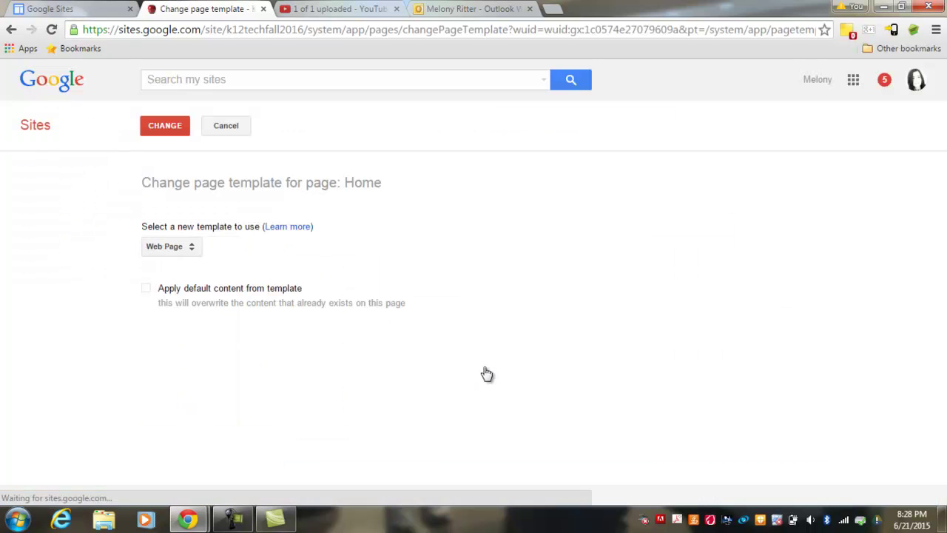
click(193, 251)
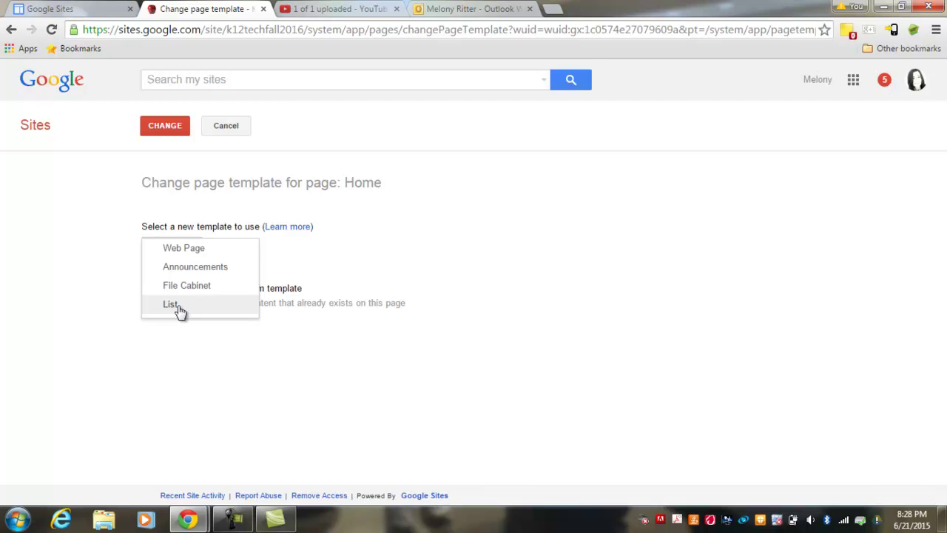
click(232, 129)
click(231, 129)
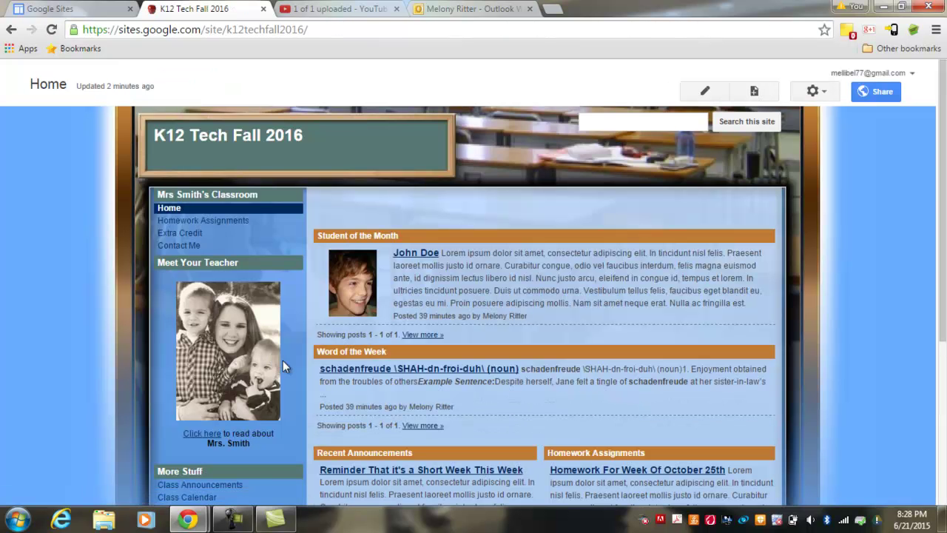
Open the site management settings and review the General options, including site name, notice, description, landing page, storage, search and statistics
click(814, 91)
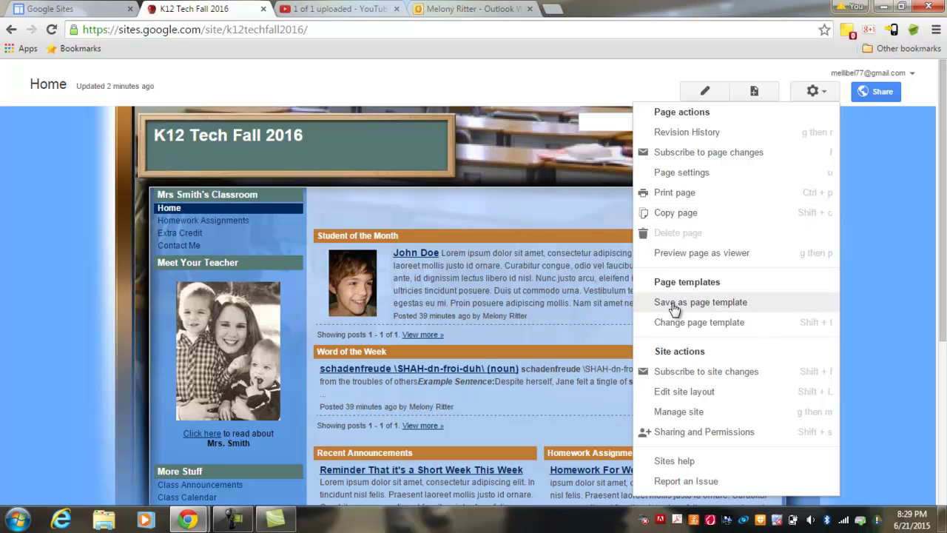
click(692, 412)
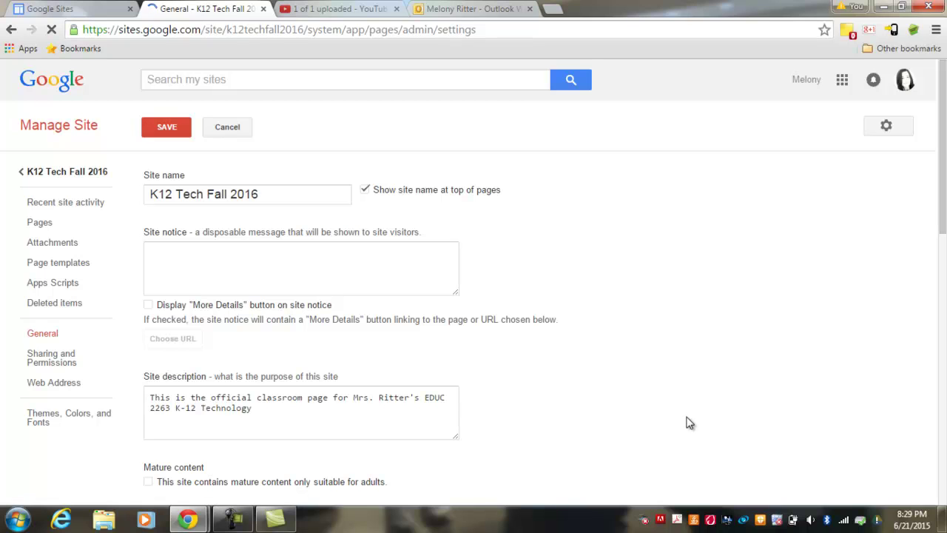
click(337, 194)
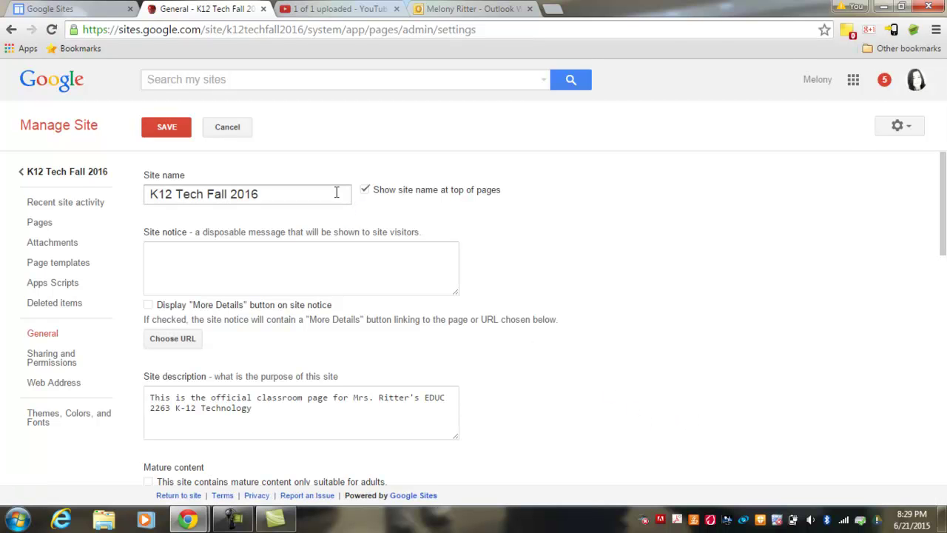
click(332, 269)
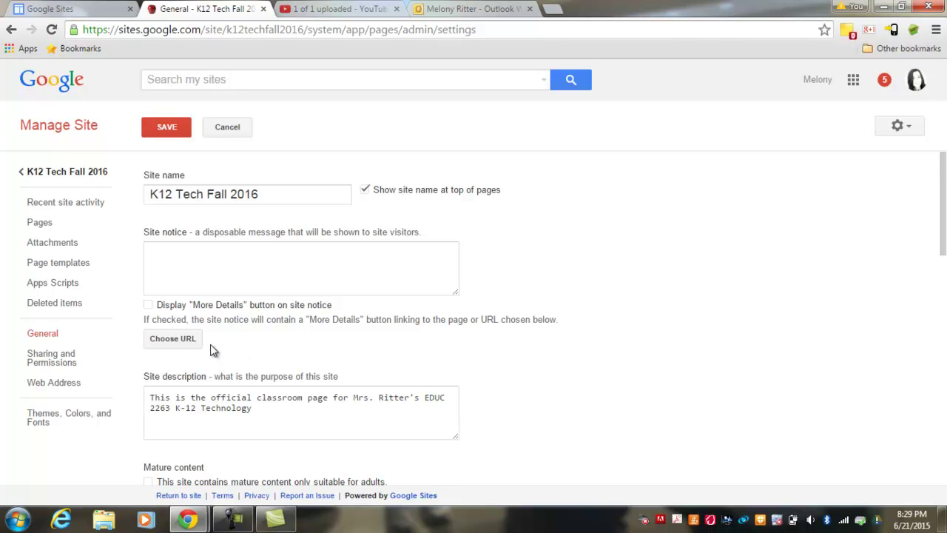
scroll(211, 345, down, 1)
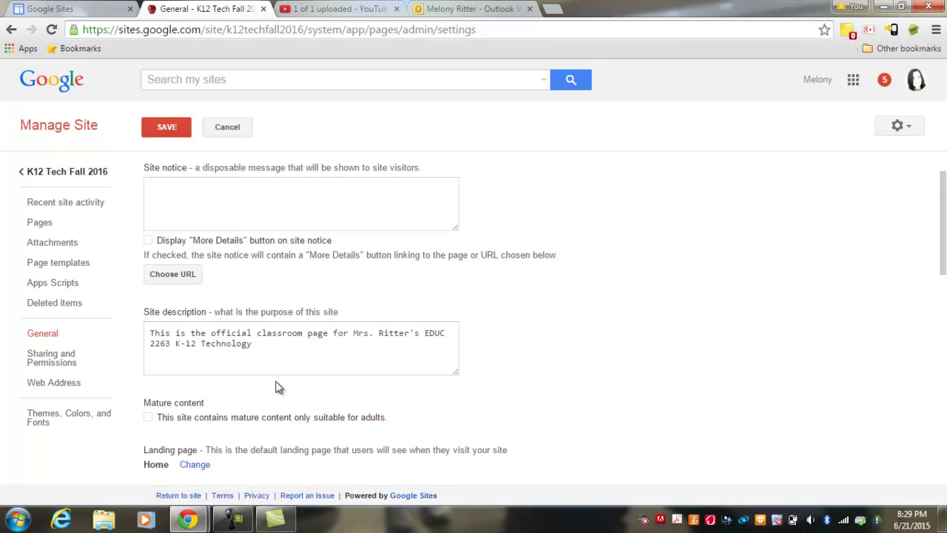
scroll(275, 386, down, 1)
scroll(275, 386, down, 1)
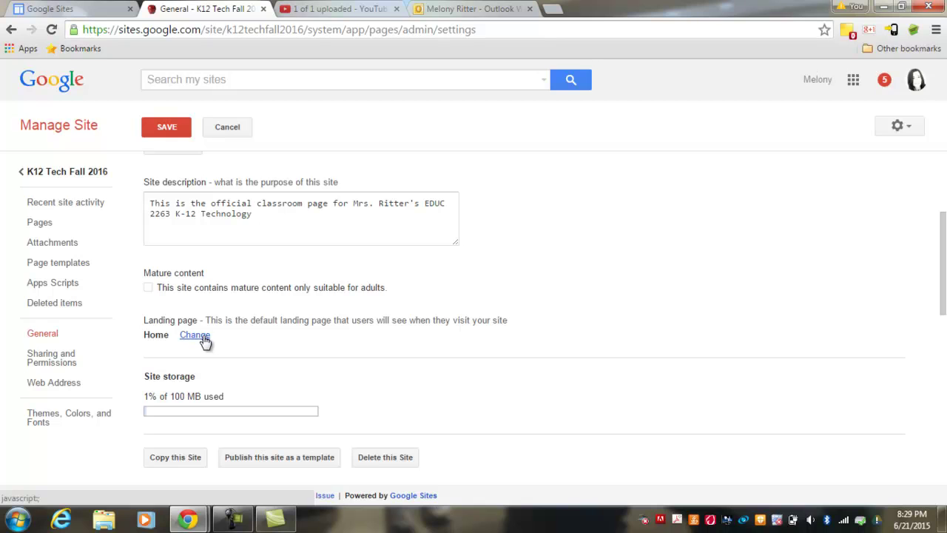
scroll(244, 345, down, 2)
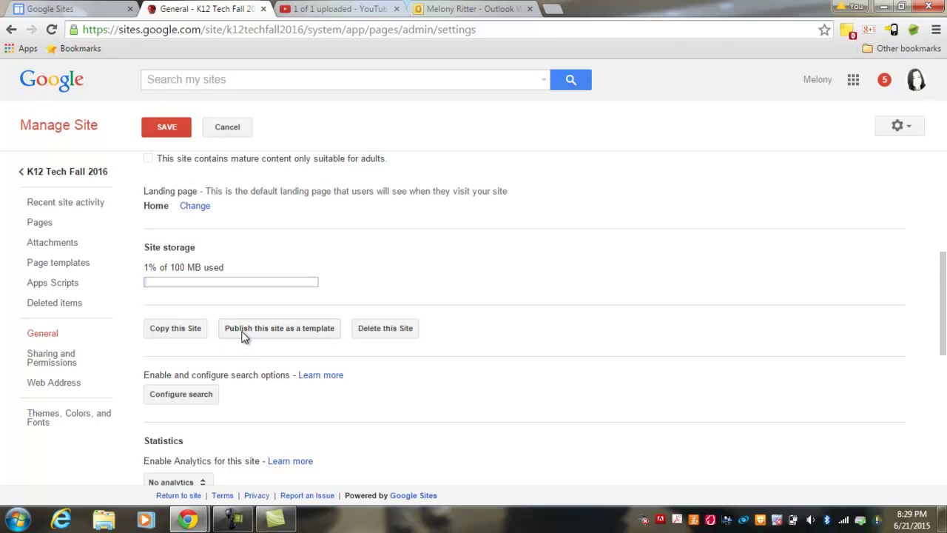
scroll(247, 337, down, 1)
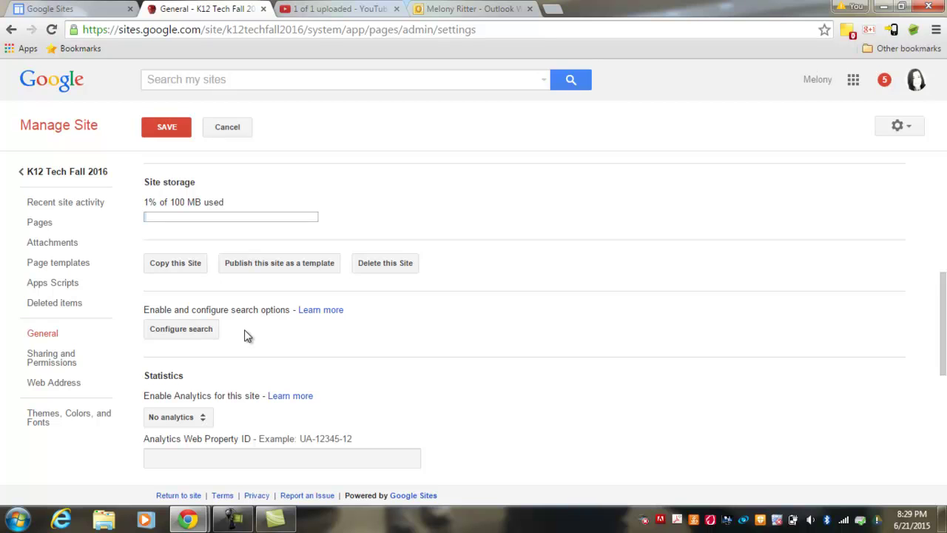
scroll(247, 336, down, 1)
scroll(247, 335, down, 1)
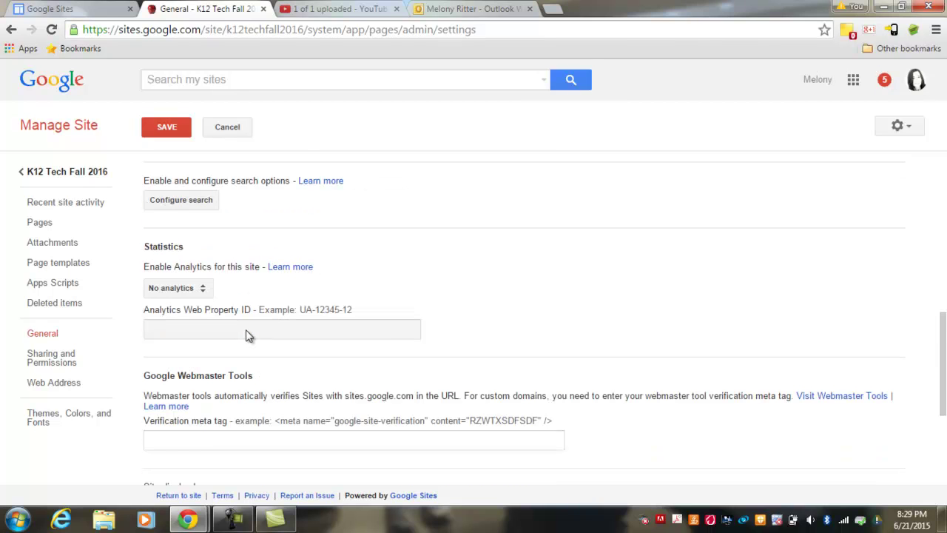
scroll(246, 335, down, 2)
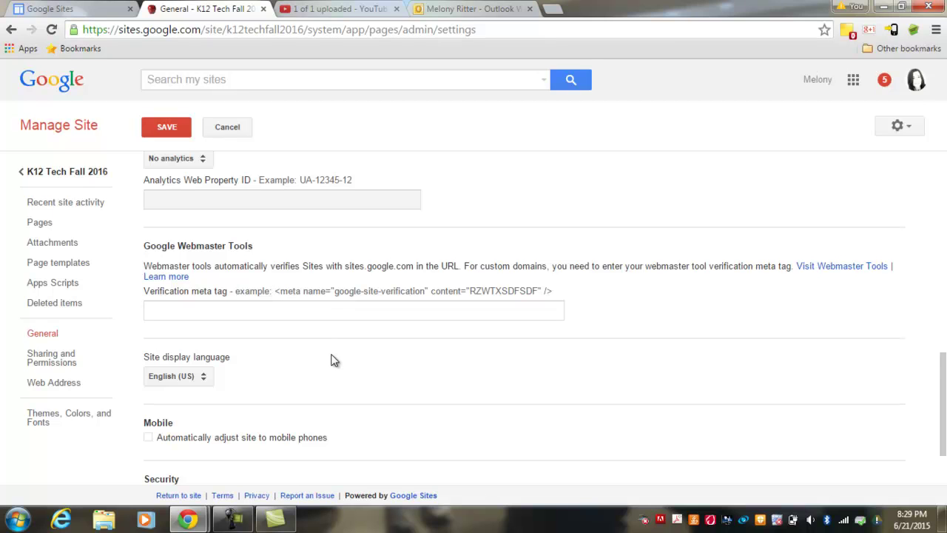
Enable automatic adjustment of the site to mobile phones, save the General settings, and return to the Home page
scroll(333, 360, down, 2)
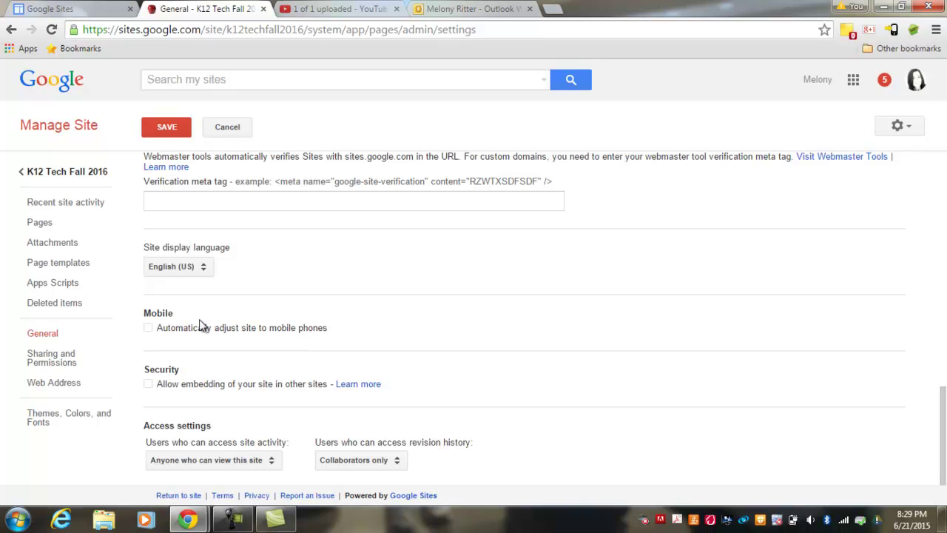
click(148, 328)
click(168, 128)
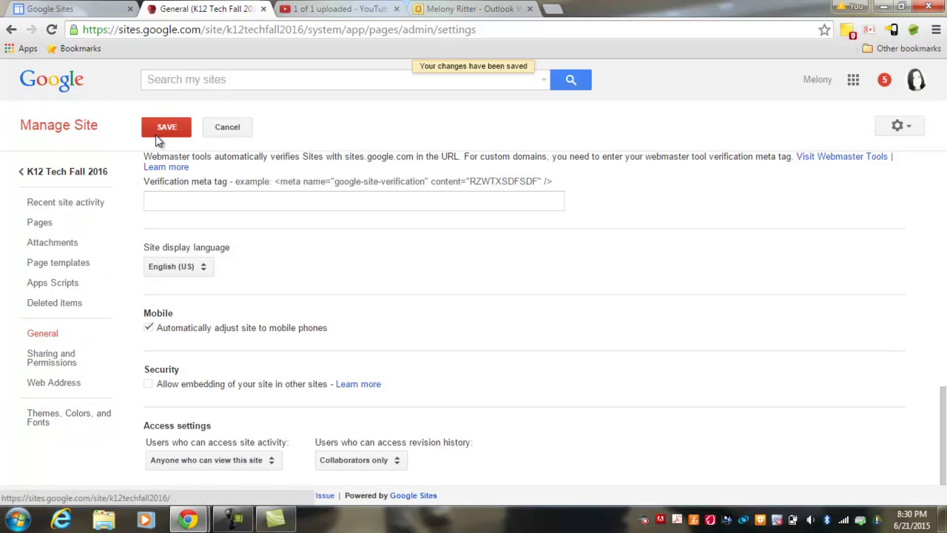
click(231, 130)
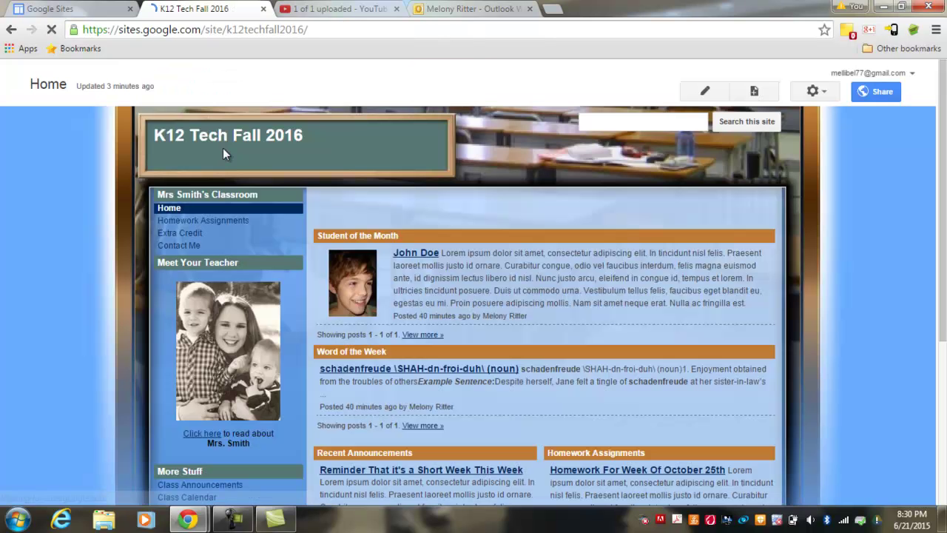
Check the available page templates, and create a top-level page named Lessons with the Web Page template
click(754, 91)
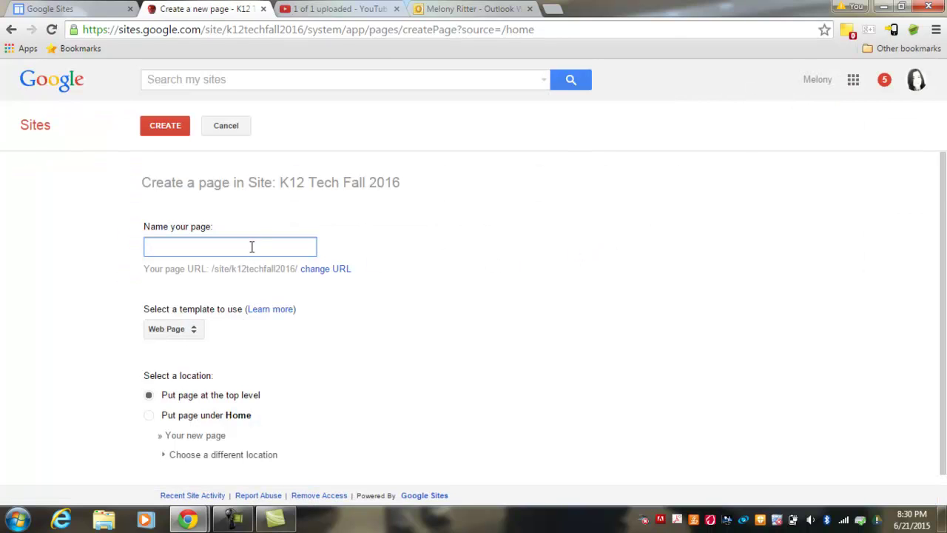
click(193, 334)
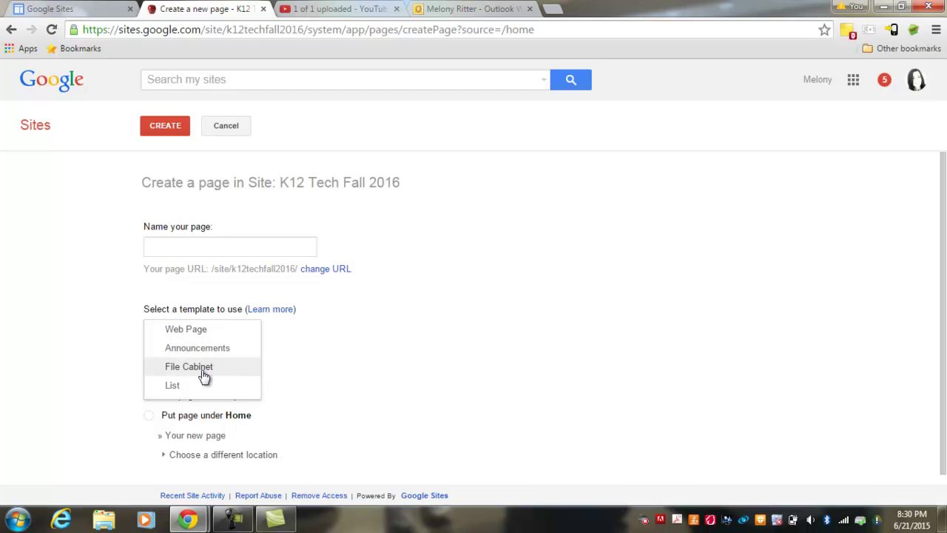
click(303, 387)
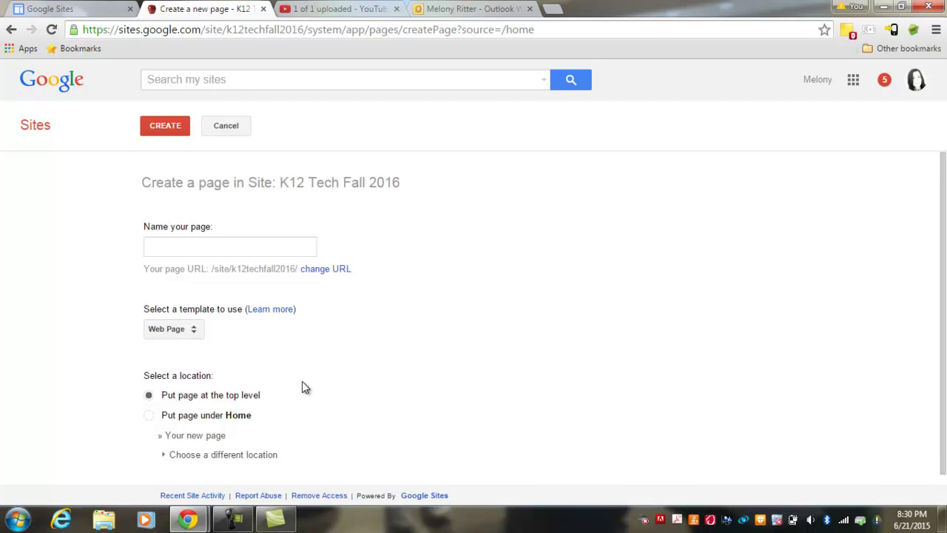
scroll(310, 385, down, 1)
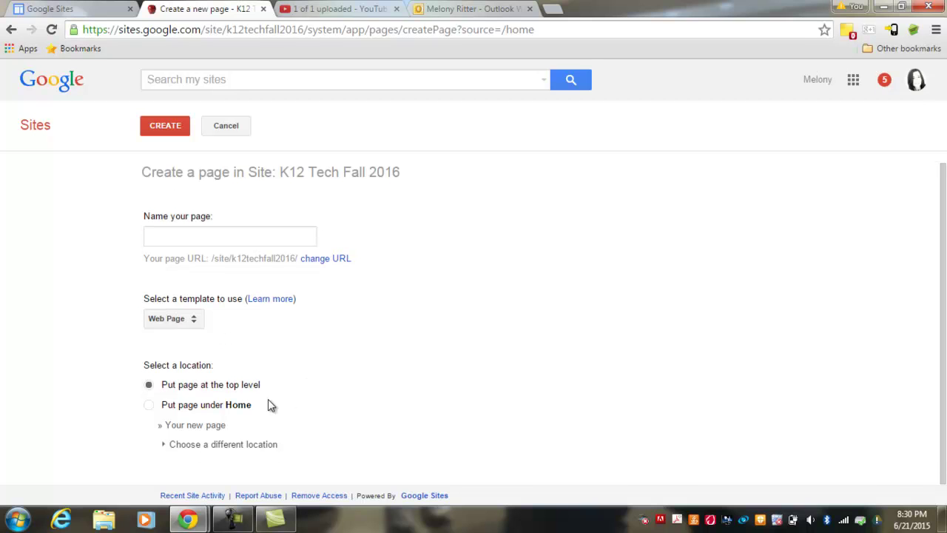
scroll(268, 399, up, 1)
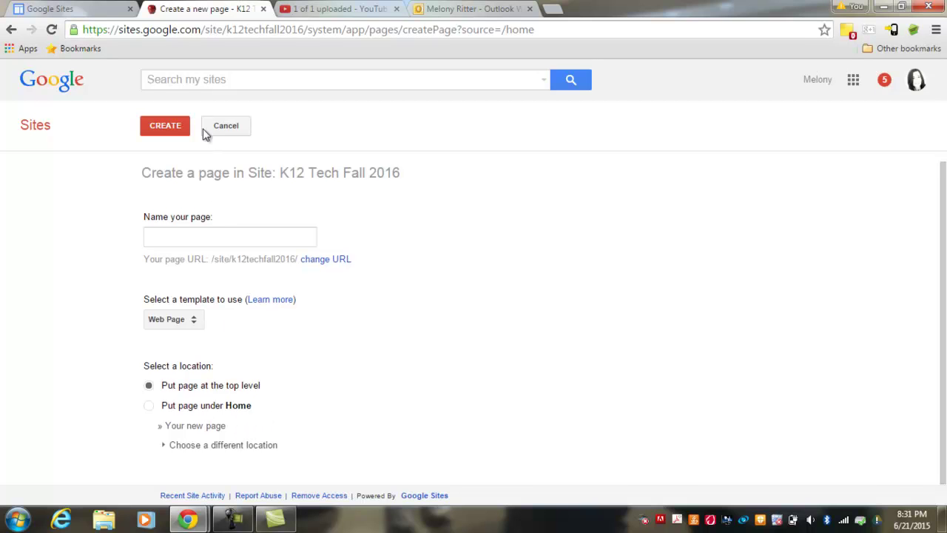
click(164, 129)
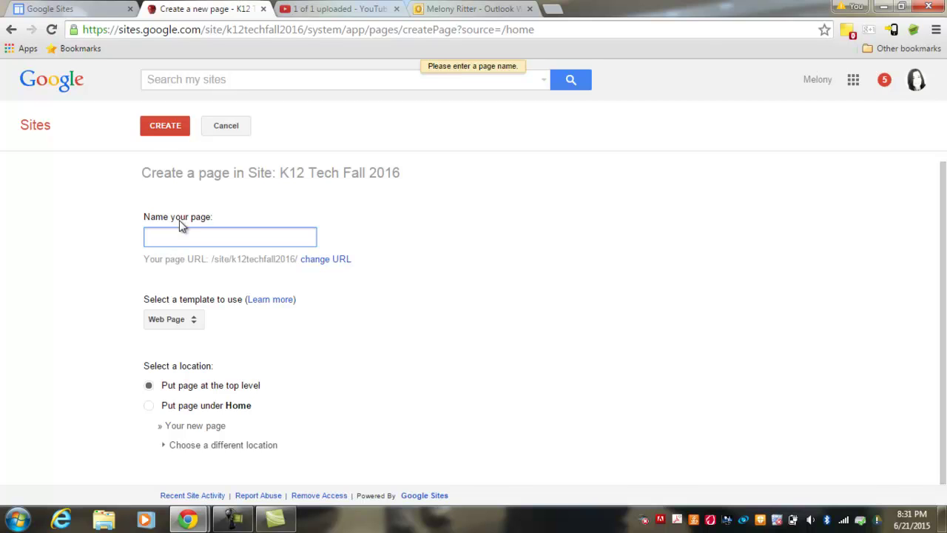
text(Lessons)
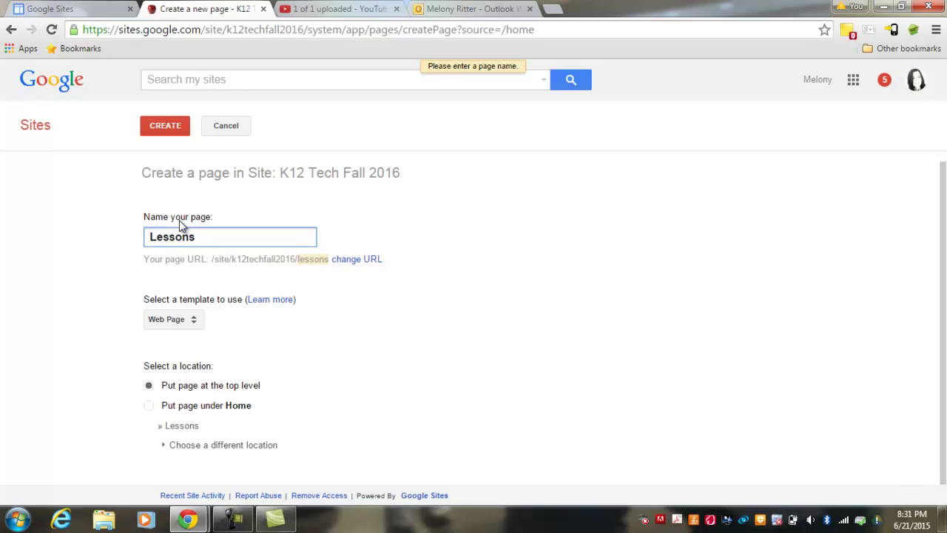
click(165, 127)
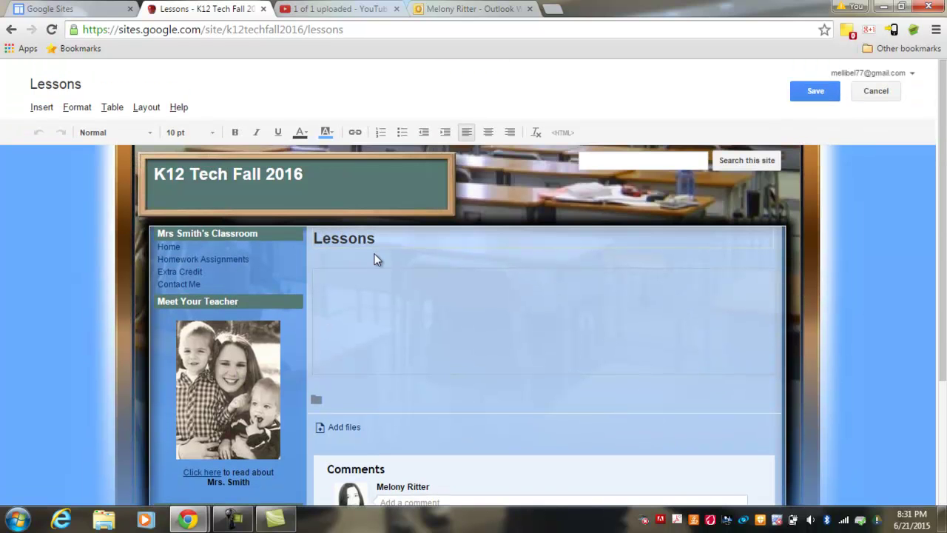
Write "Please download copies of this week's assignments below." in the body of the Lessons page and save the page
click(377, 287)
text(Please download copies of this week)
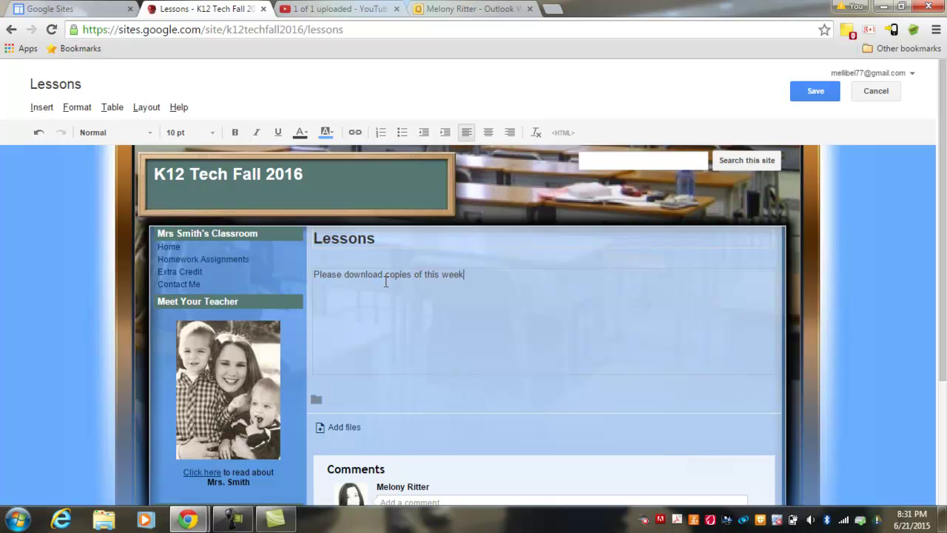
text('s assignments below.)
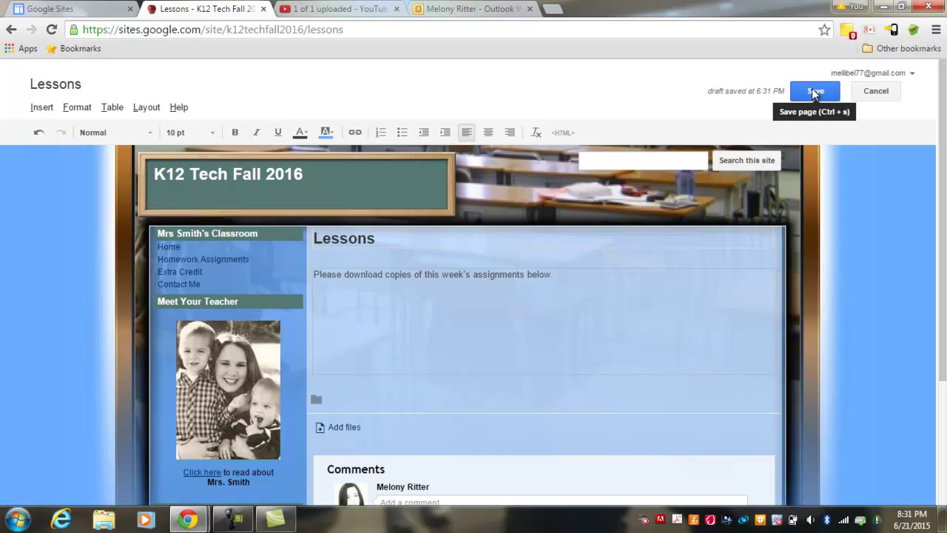
click(814, 91)
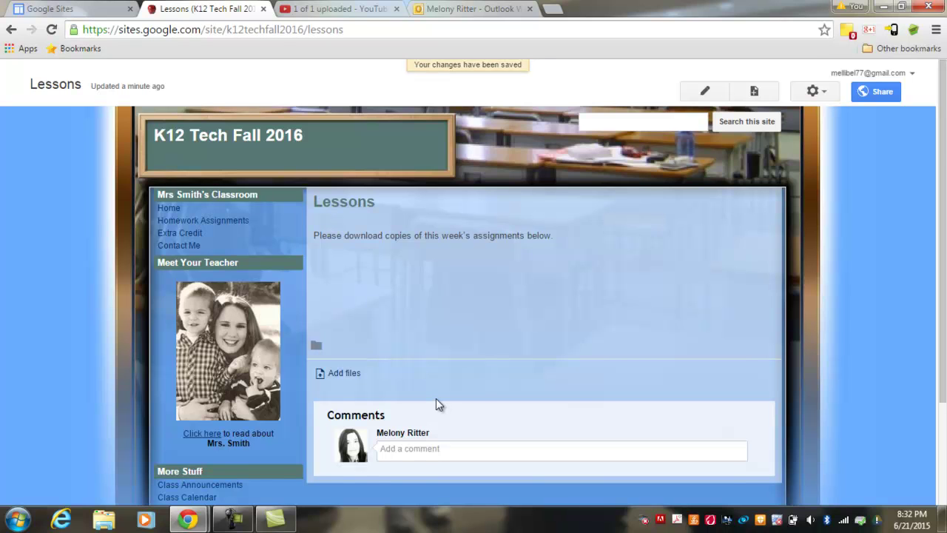
Open the site layout for editing and add the Lessons page to the Mrs Smith's Classroom navigation in the sidebar
scroll(436, 403, down, 3)
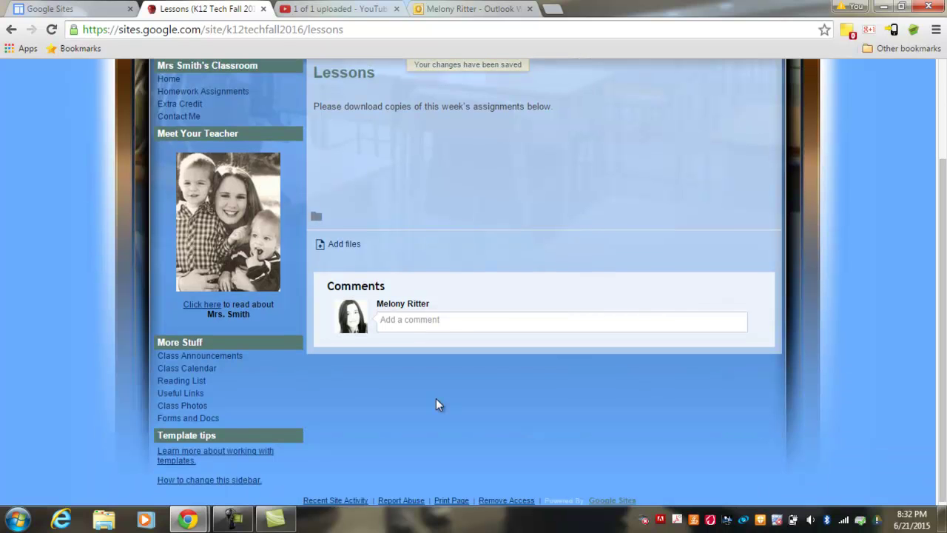
scroll(436, 398, up, 3)
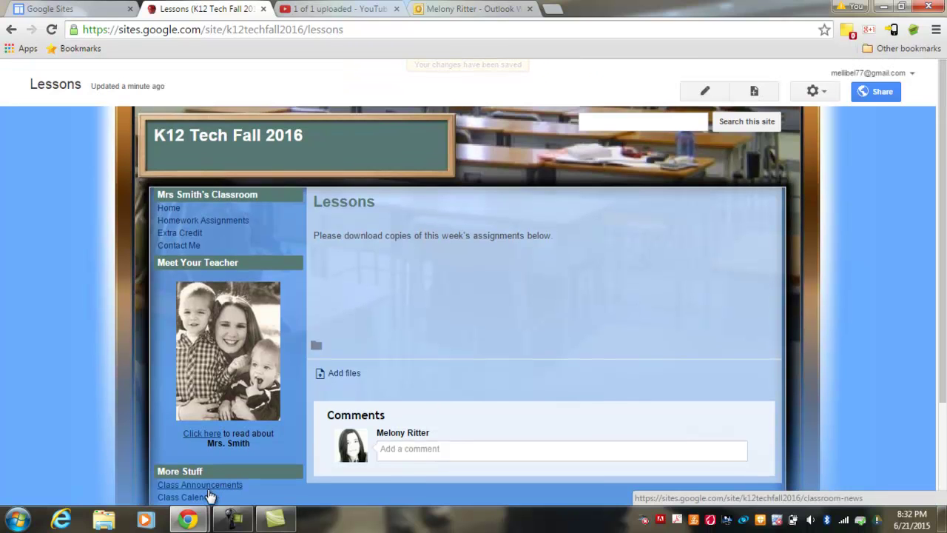
click(815, 92)
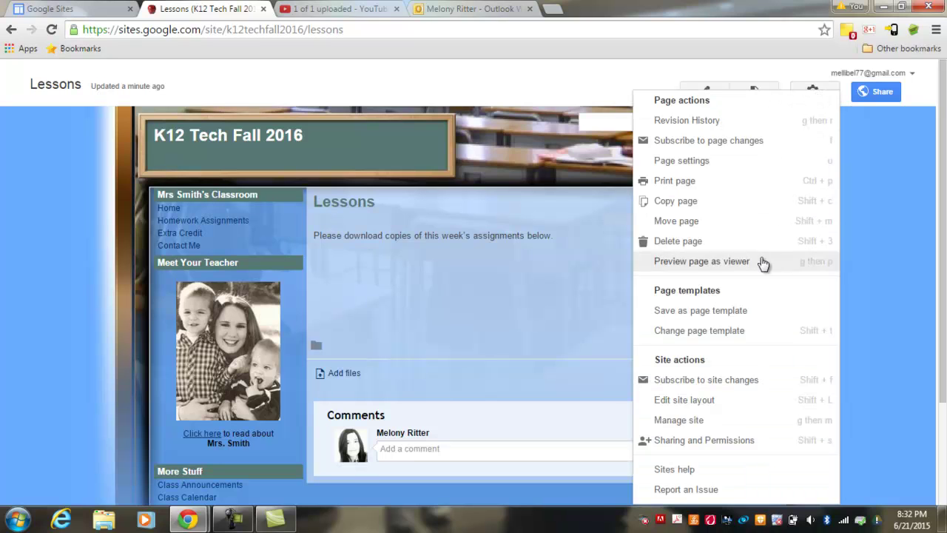
click(699, 401)
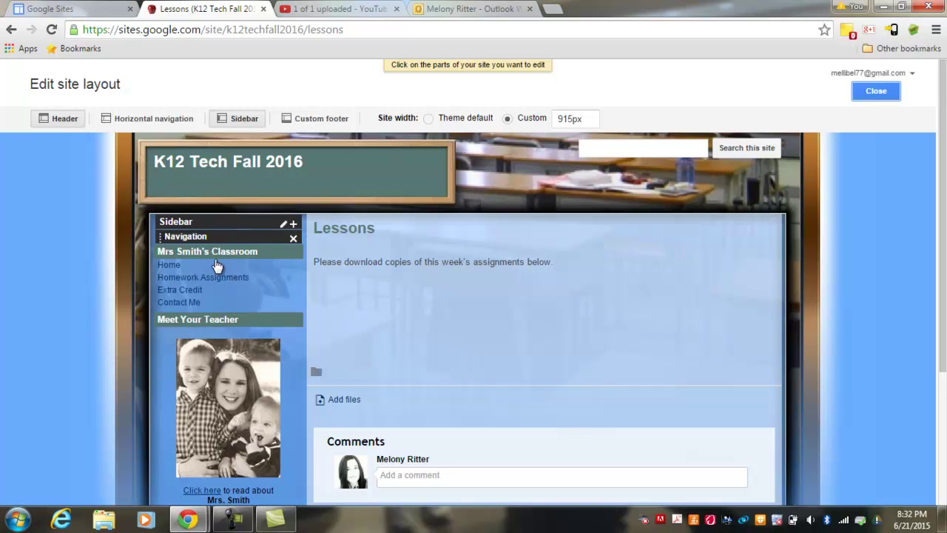
click(216, 241)
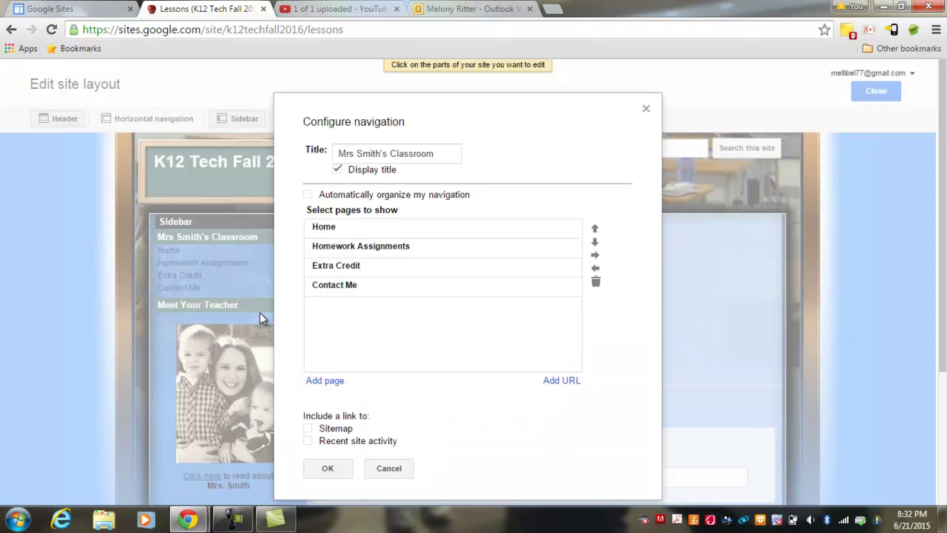
click(326, 381)
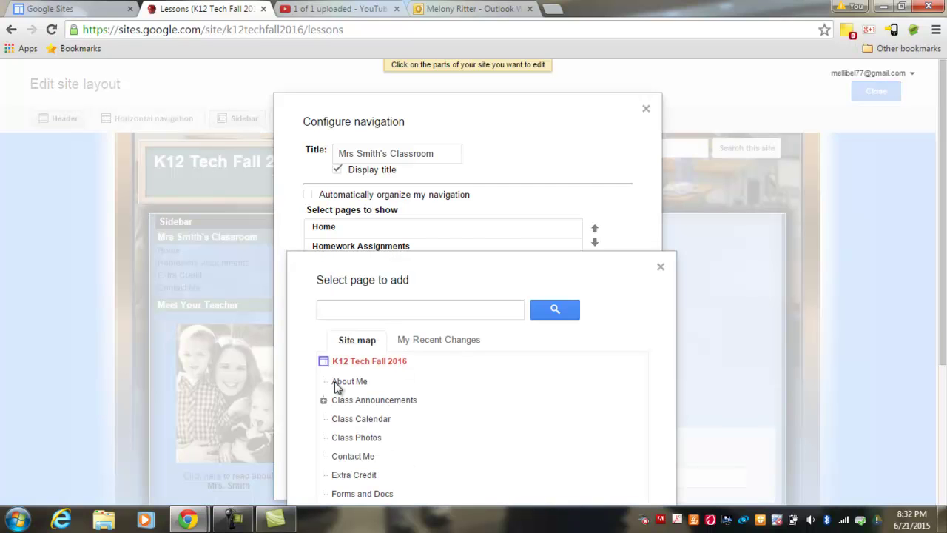
scroll(336, 383, down, 1)
scroll(340, 385, down, 1)
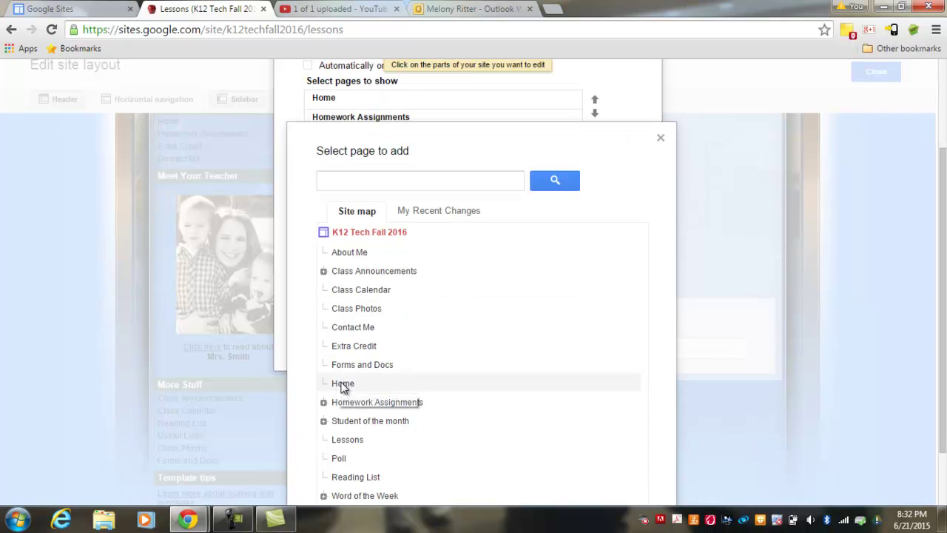
click(352, 442)
scroll(414, 431, down, 1)
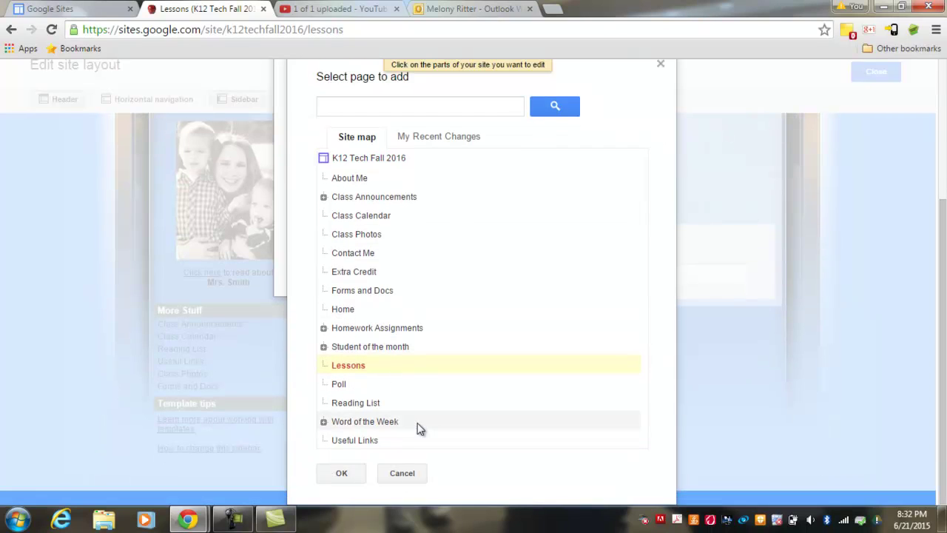
click(339, 474)
scroll(379, 449, up, 2)
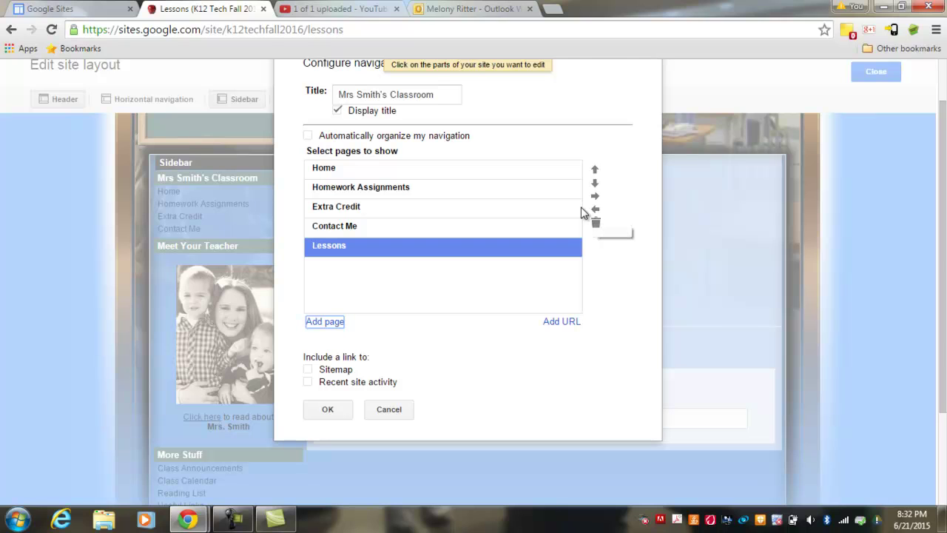
Place Lessons directly below Homework Assignments in the navigation list, apply the change, and close the site layout editor
click(595, 171)
click(596, 171)
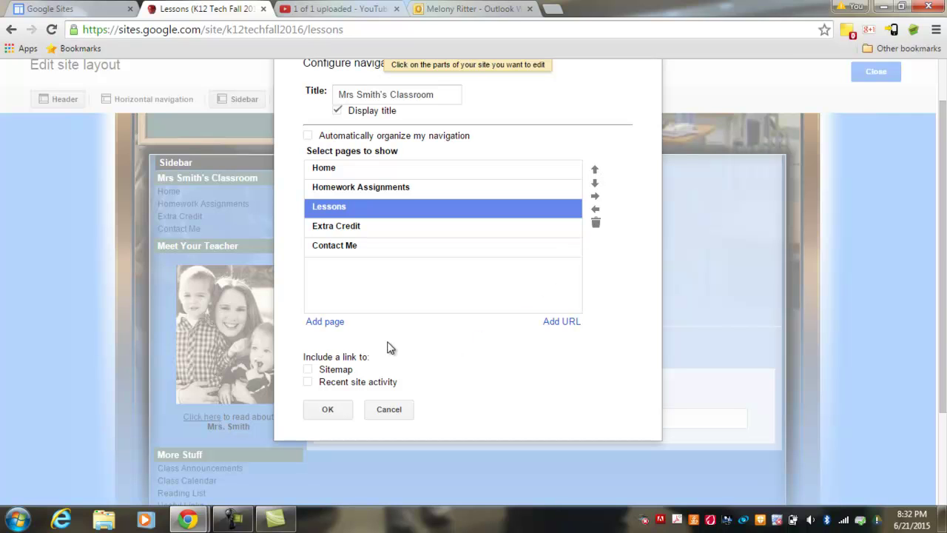
click(323, 408)
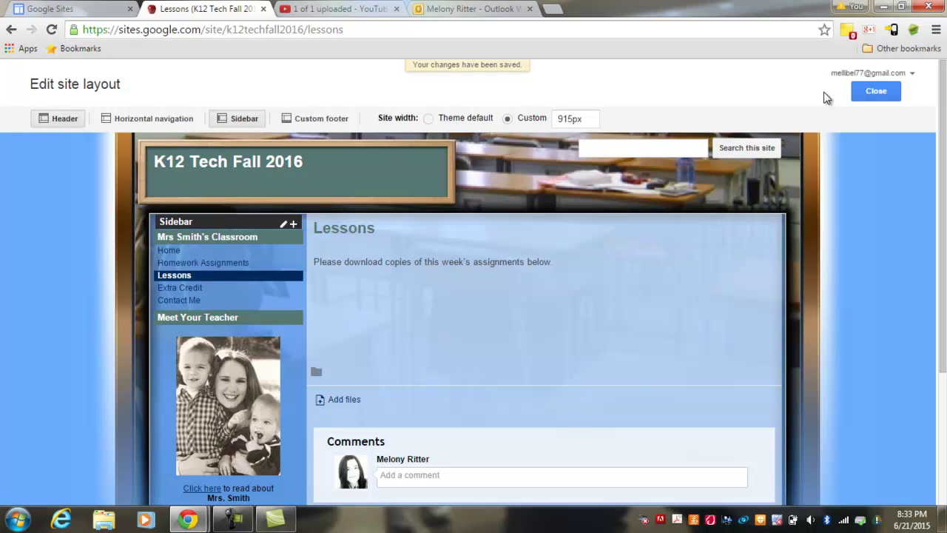
click(876, 91)
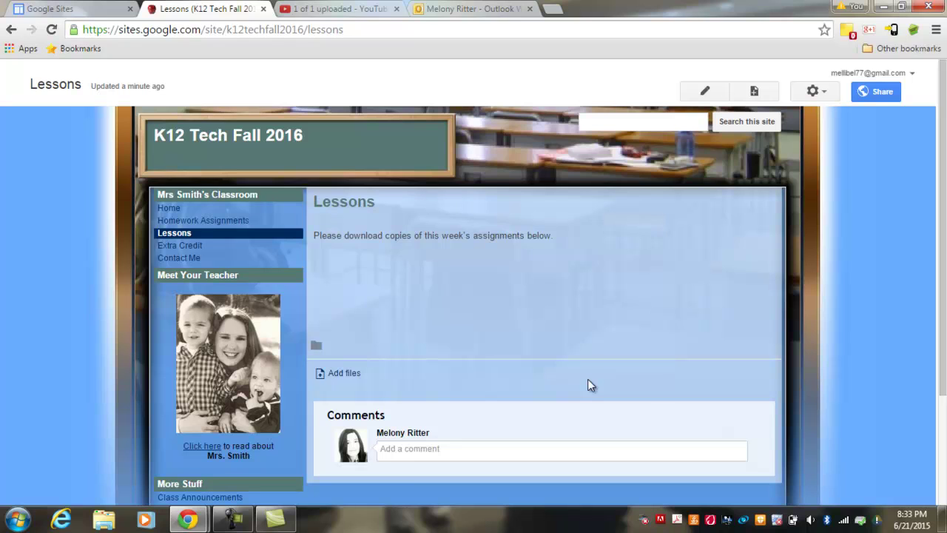